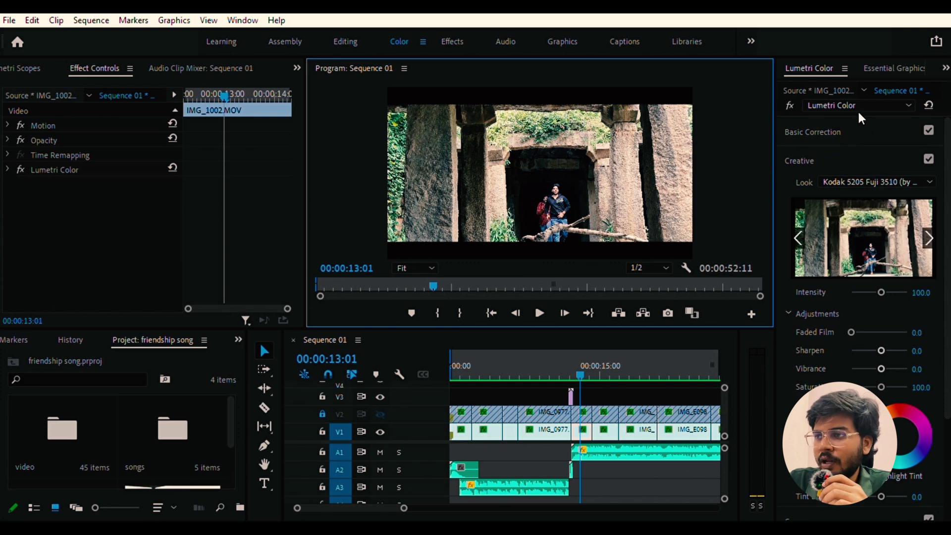
Step: Expand and re-collapse Lumetri Color's Basic Correction, then bring up the Effects panel with Shift+7
left_click(821, 122)
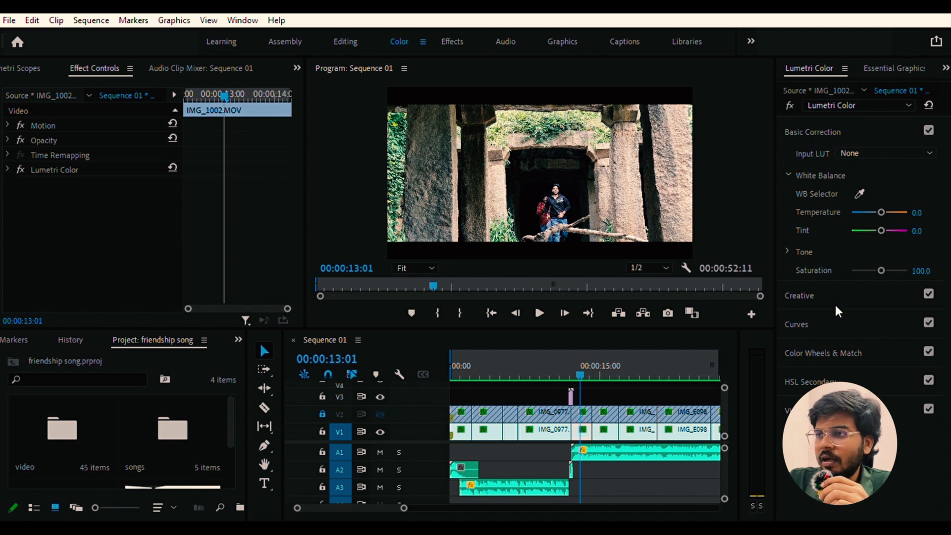
left_click(794, 129)
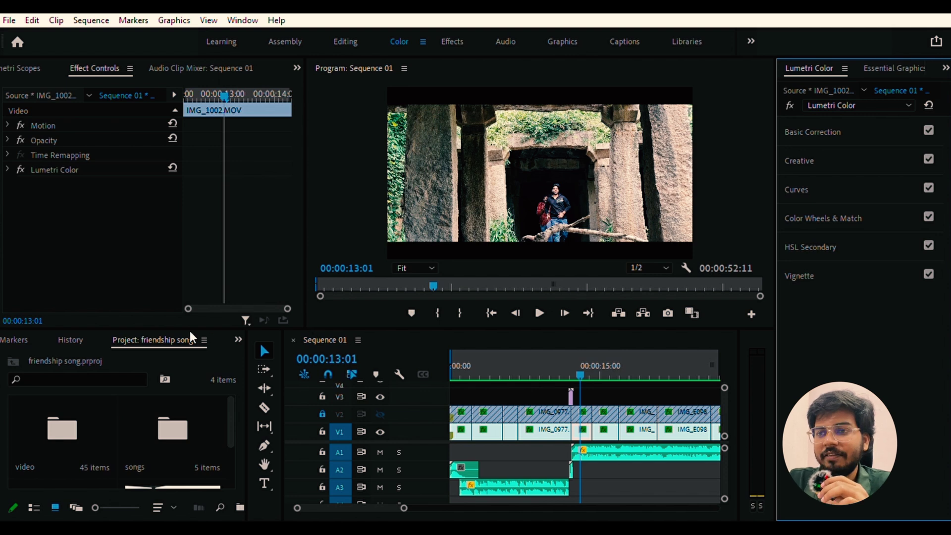
key("shift+7")
Step: Widen the Effects panel and apply the Lumetri Presets > Cinematic '2 Strip' preset to the temple-ruins clip
left_click(7, 376)
left_click(7, 376)
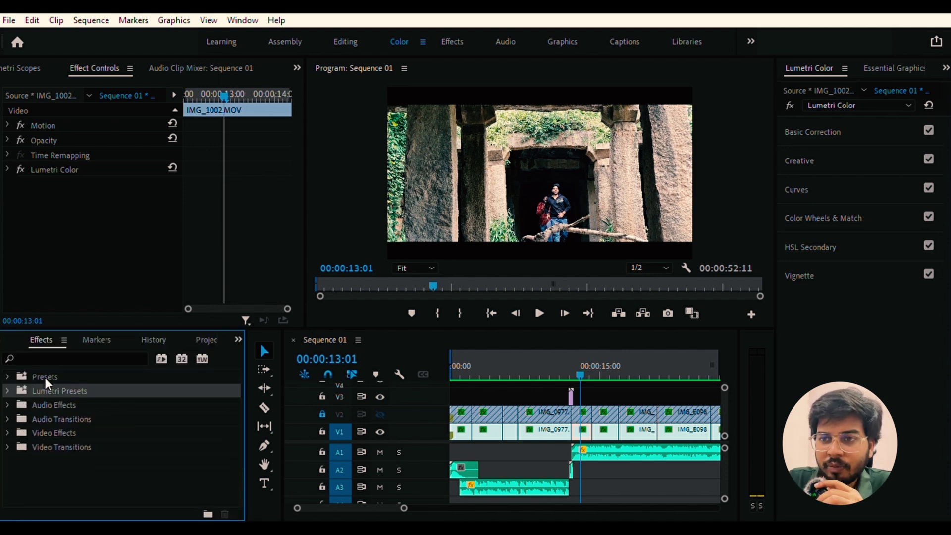
left_click(7, 377)
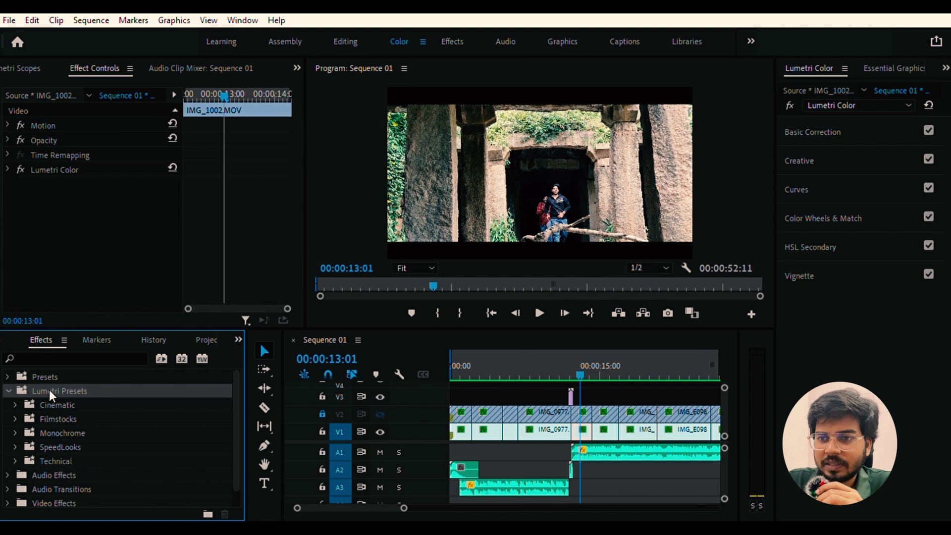
key("Down")
key("Right")
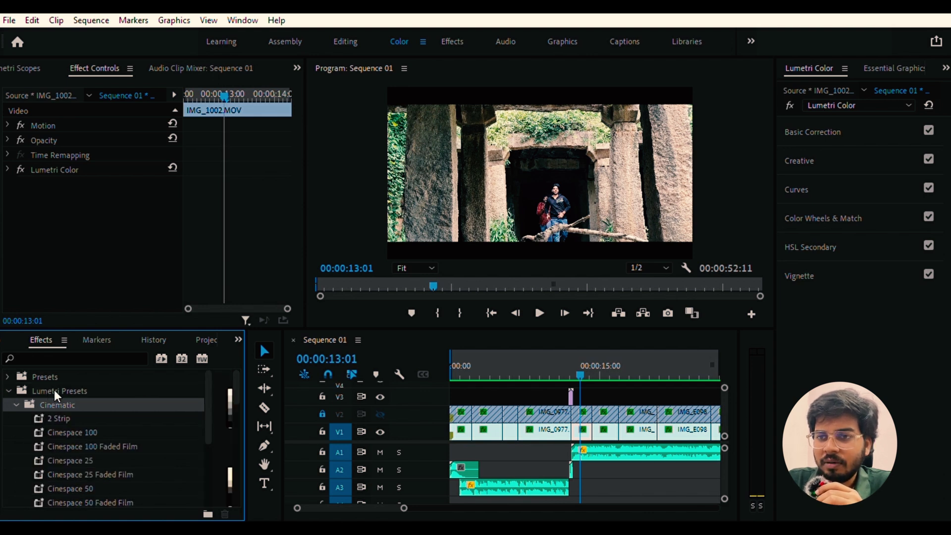
left_click_drag(251, 407, 433, 406)
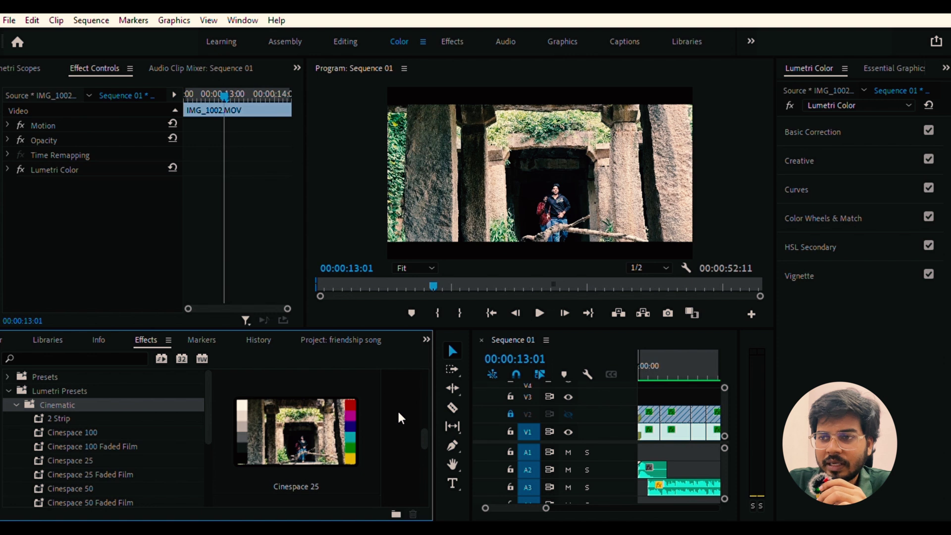
key("Down")
key("Return")
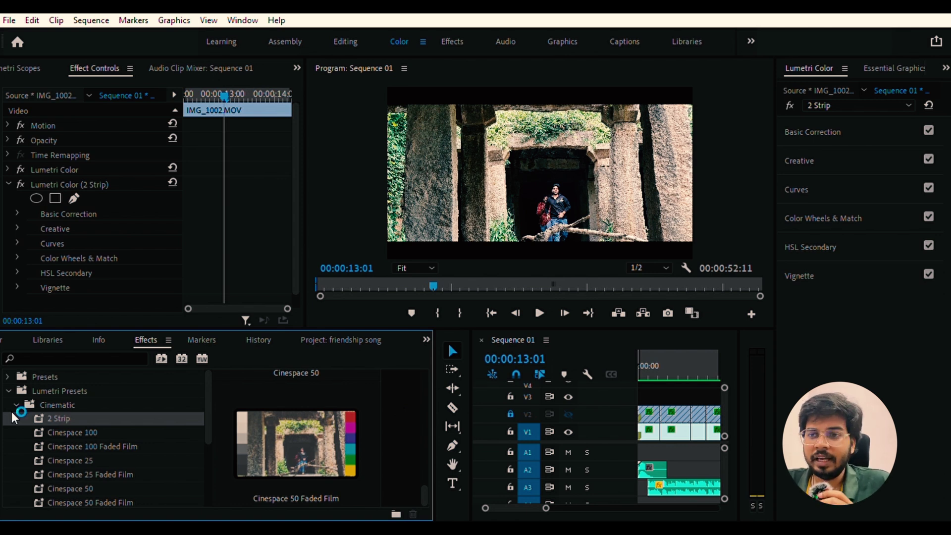
Step: Search the effects library for 'lumetric color' and select the clip's Lumetri Color (2 Strip) effect
left_click(109, 355)
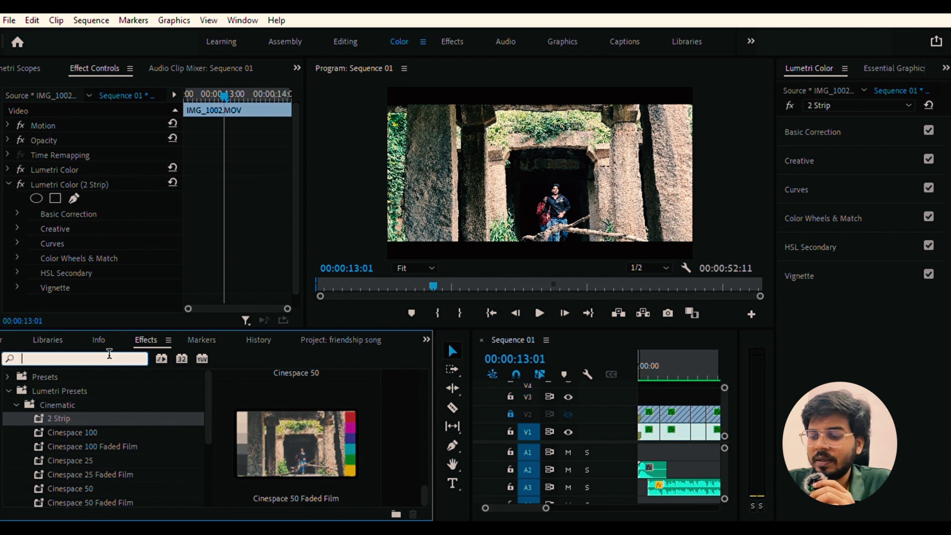
type("lumetric color")
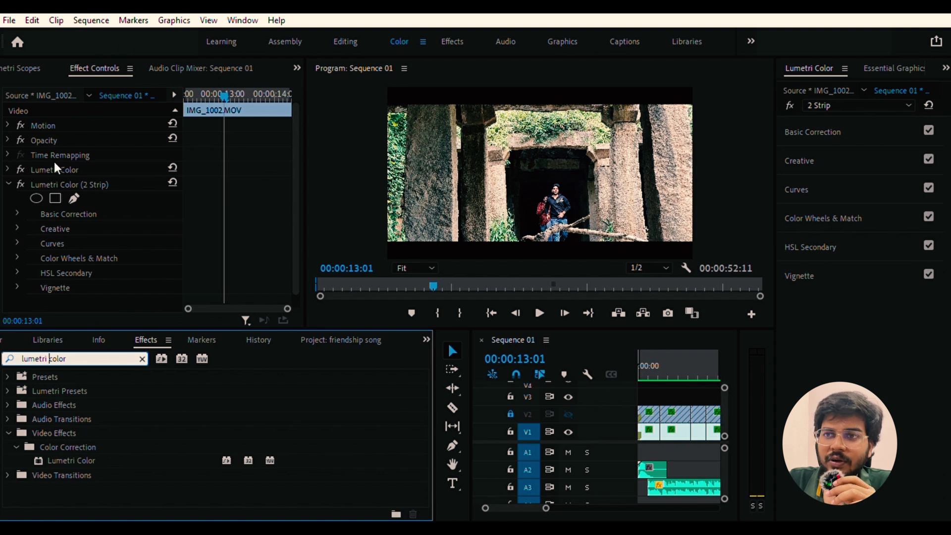
left_click(42, 183)
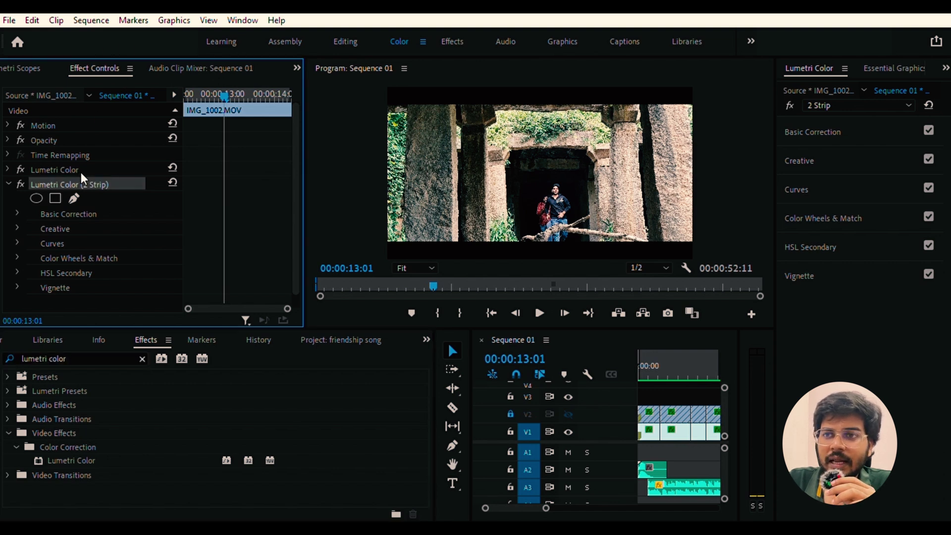
Step: Expand the 2 Strip effect's Basic Correction section in Effect Controls and scroll through its values
left_click(17, 204)
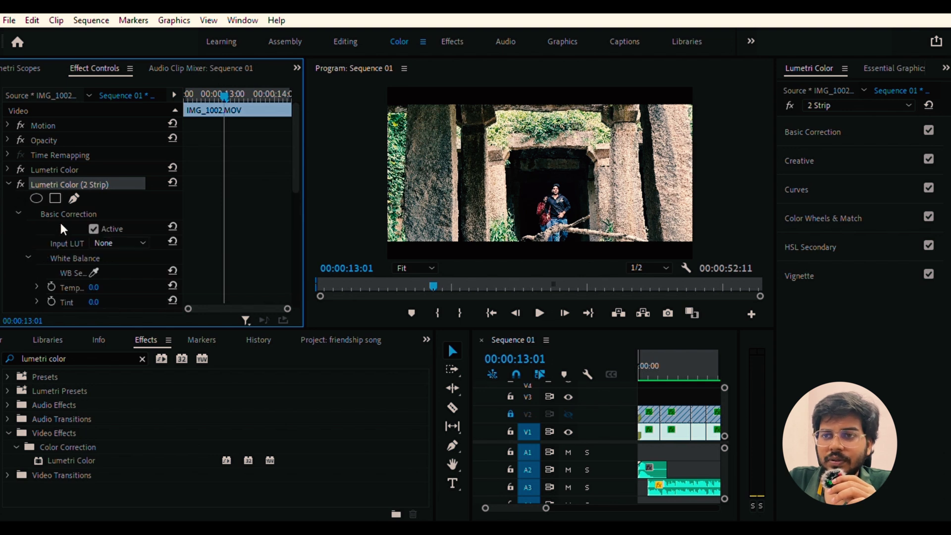
scroll(62, 225, "down", 1)
scroll(117, 241, "down", 2)
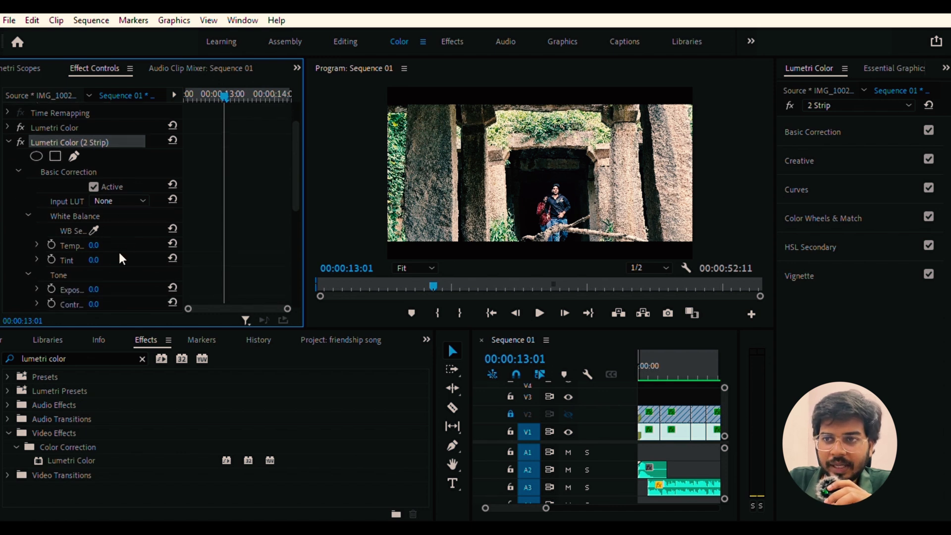
scroll(119, 252, "down", 5)
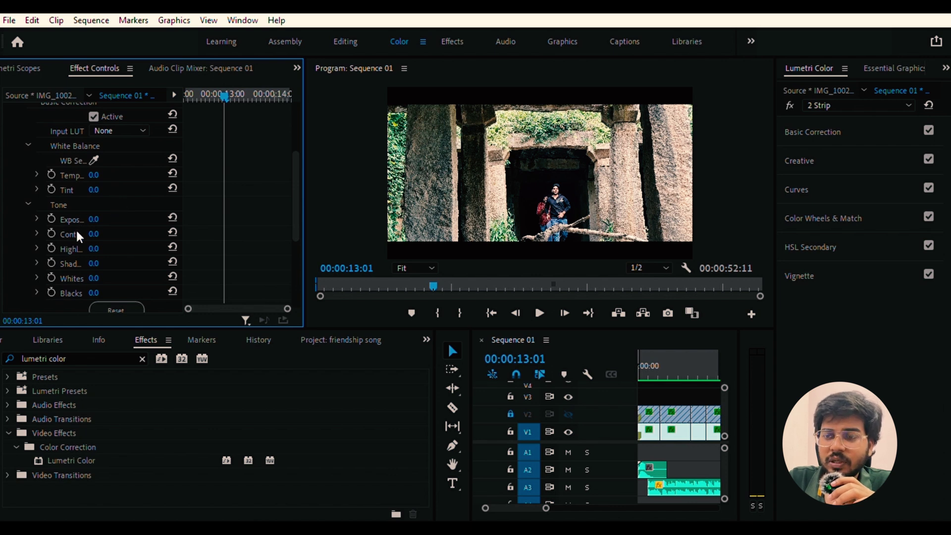
scroll(156, 240, "down", 8)
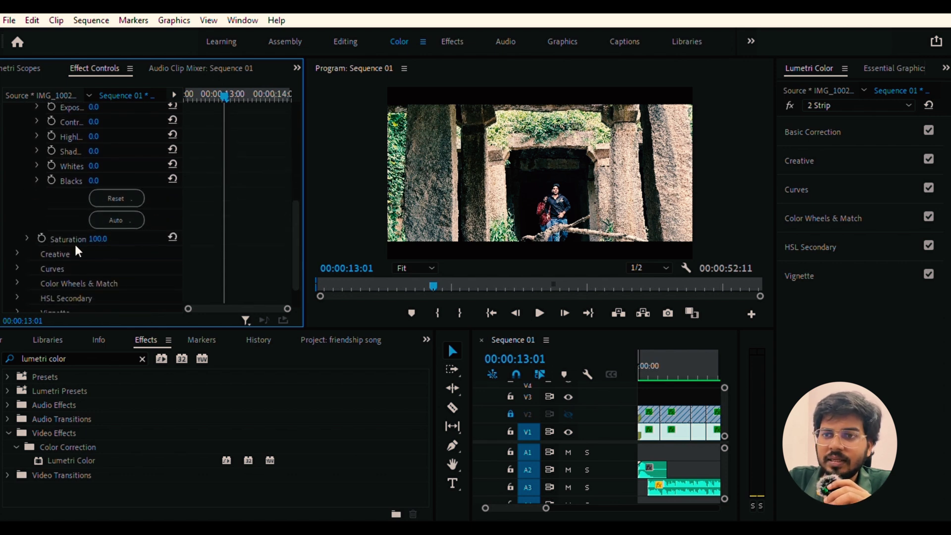
Step: Expand the 2 Strip effect's Creative and Color Wheels & Match sections for review
left_click(18, 247)
scroll(77, 239, "down", 8)
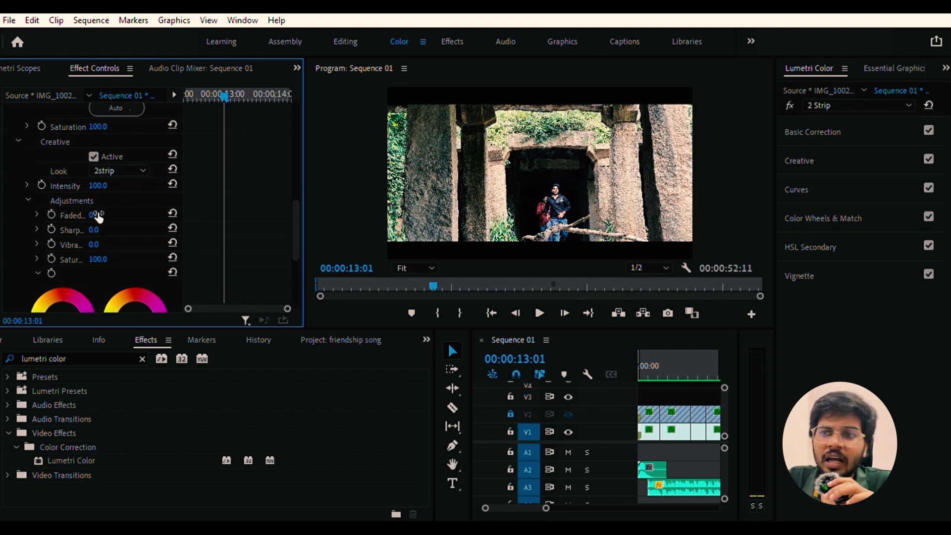
scroll(93, 209, "down", 10)
scroll(94, 215, "down", 2)
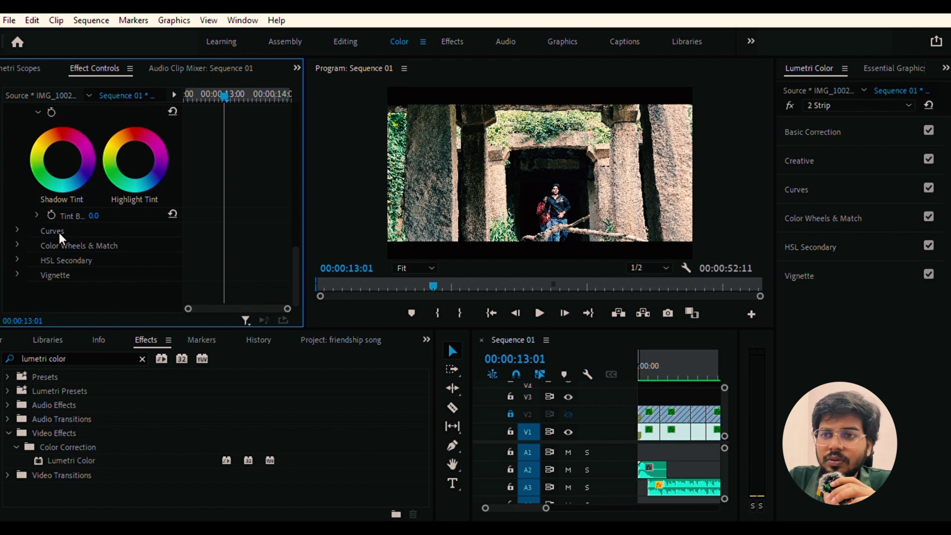
left_click(17, 245)
scroll(141, 212, "down", 4)
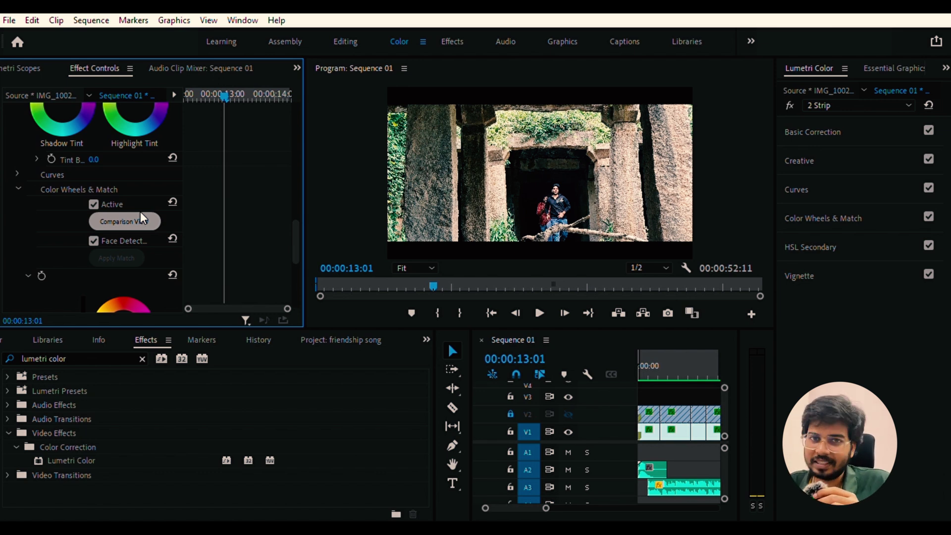
Step: Switch to the Editing workspace for a wider timeline
left_click(346, 42)
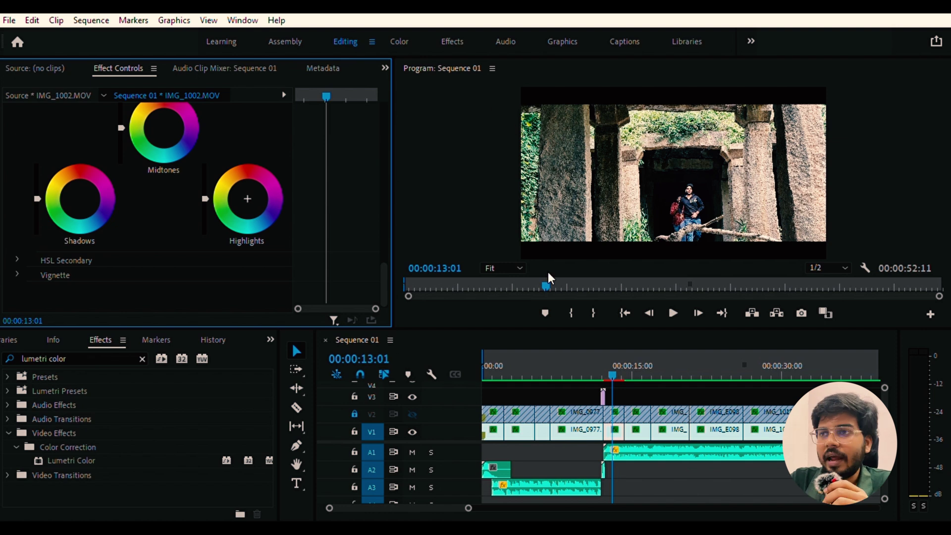
Step: Play Sequence 01 from the start, jump near 12:02, and stop on the temple-ruins clip at 00:00:13:17
left_click(409, 274)
key("Home")
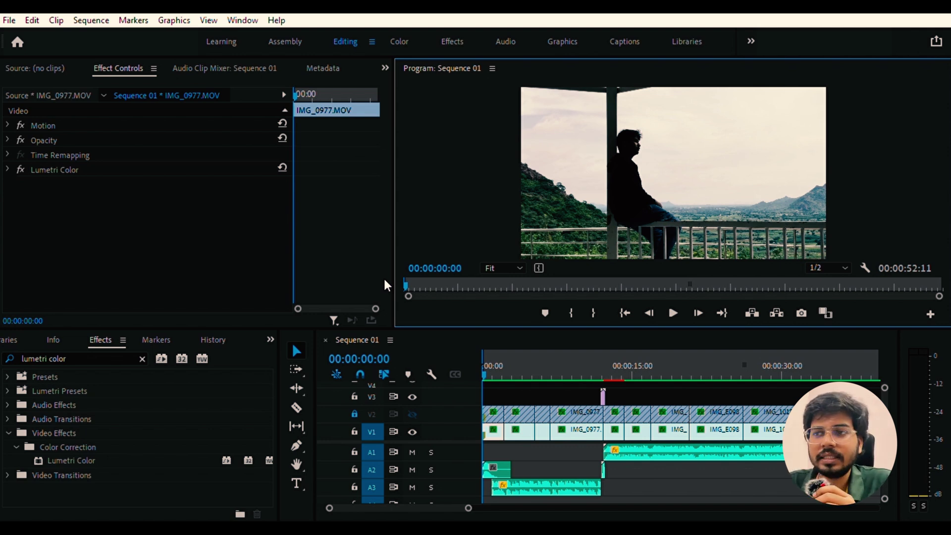
key("space")
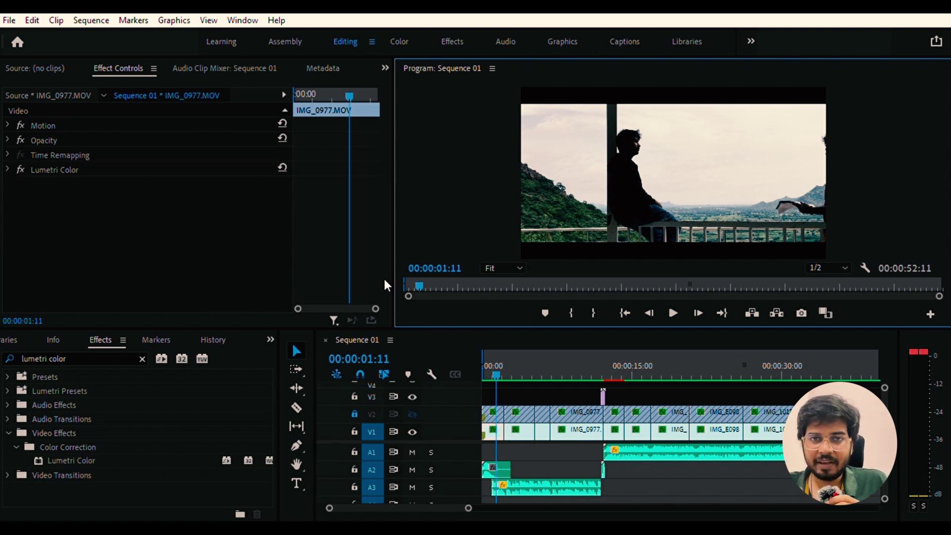
left_click(597, 358)
key("space")
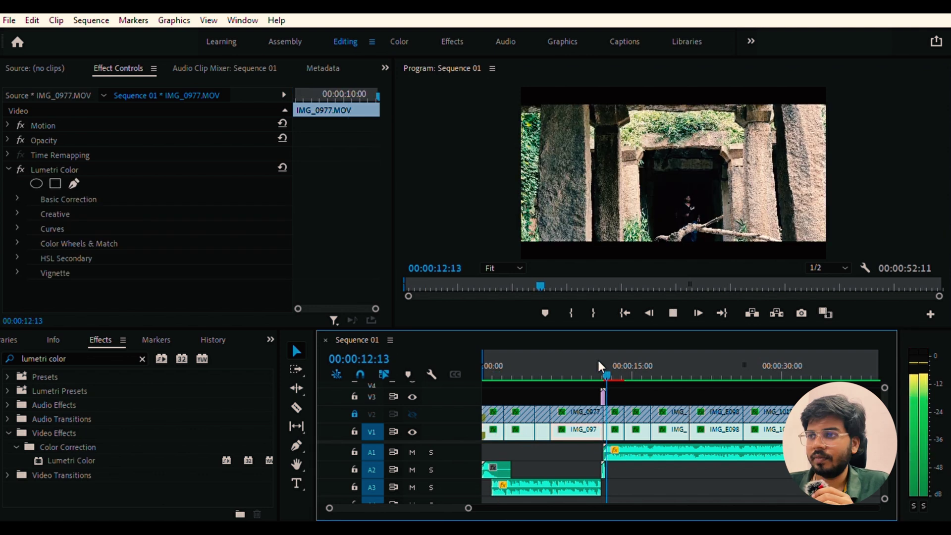
key("space")
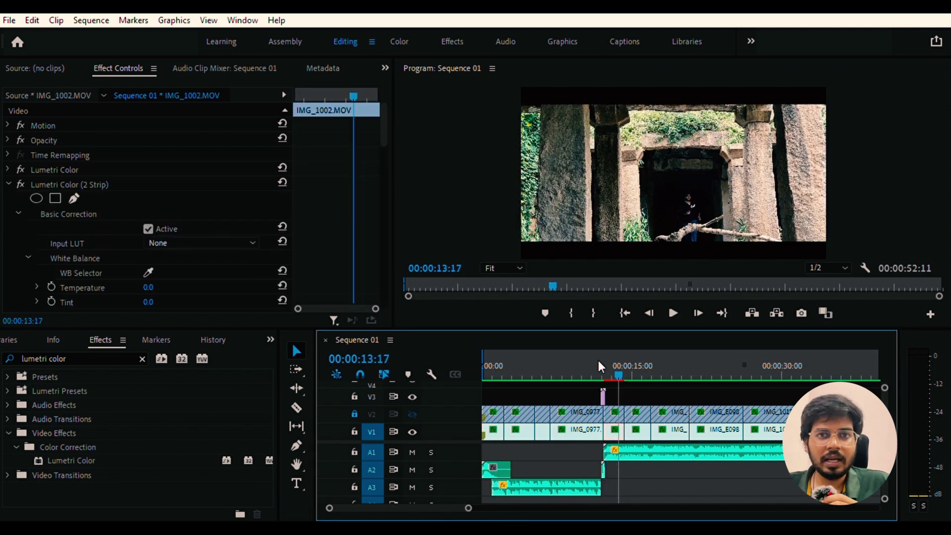